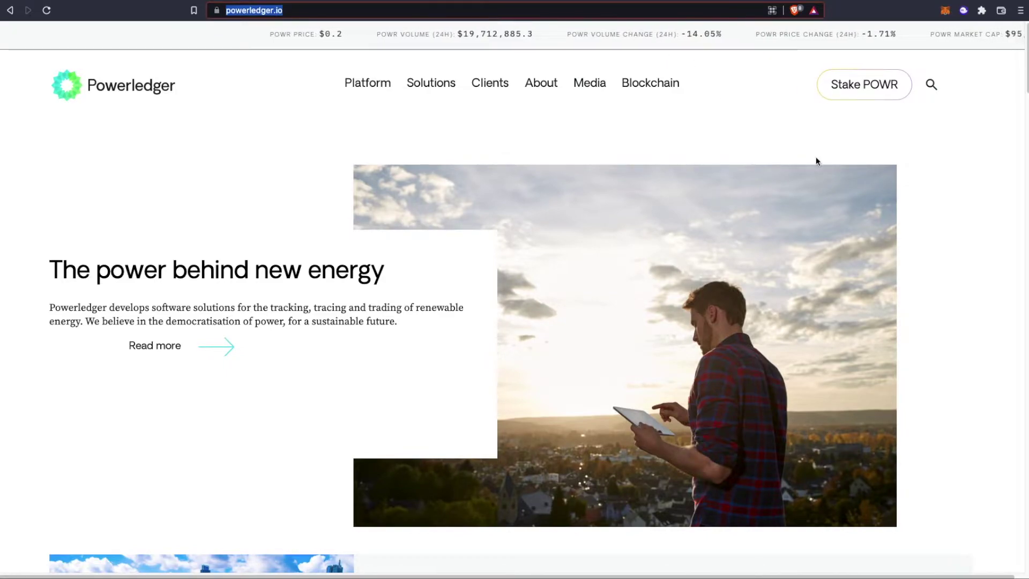
Step: Go to the POWR staking site using the Stake POWR header button on the Powerledger homepage
left_click(864, 95)
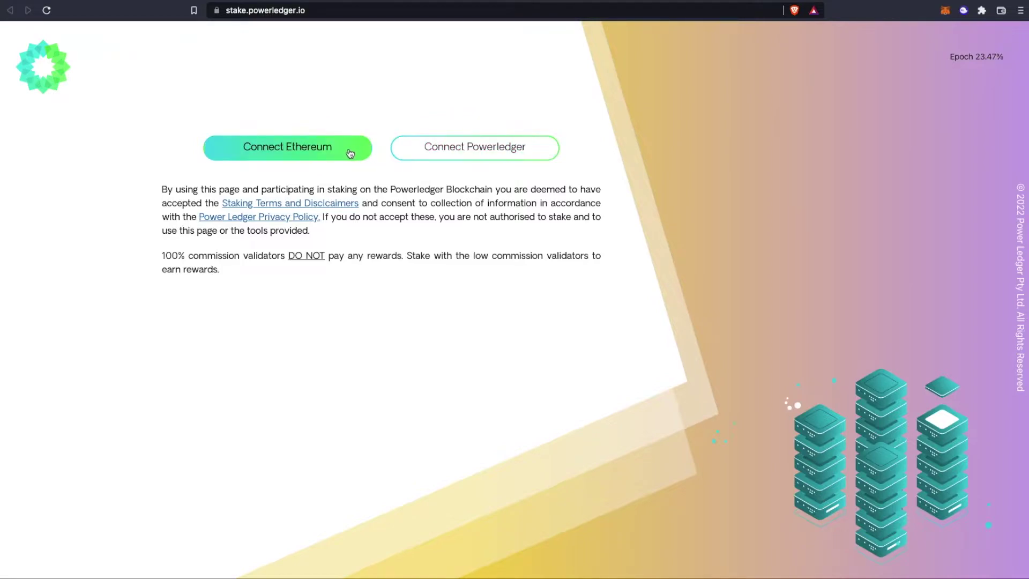
Step: Connect the MetaMask Ethereum wallet, showing Account 1 on Ethereum Mainnet with 0.0604 ETH
left_click(350, 153)
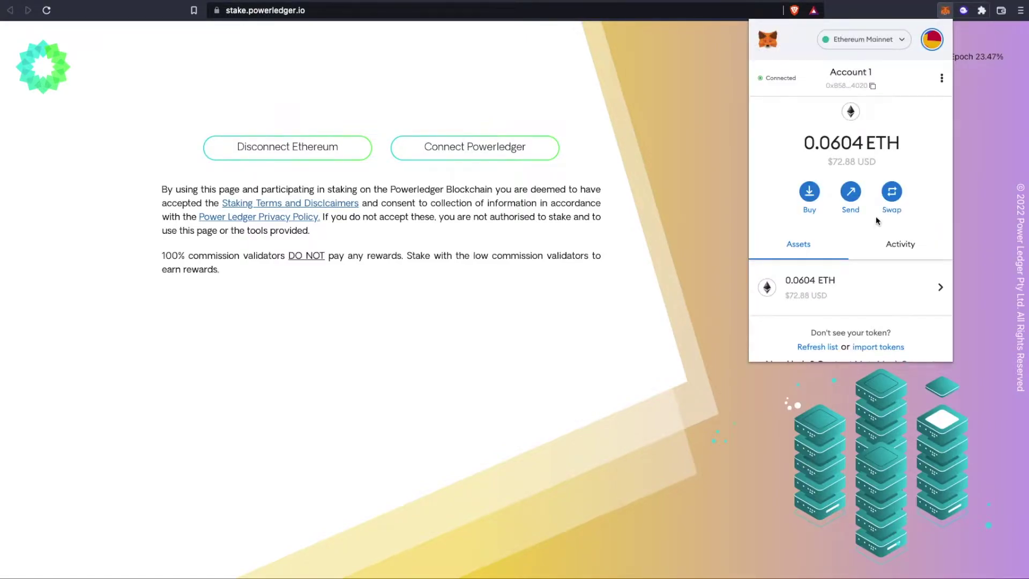
left_click(898, 46)
Step: Import the PowerLedger (POWR) token into MetaMask, listing its 5045.1 POWR balance
left_click(899, 45)
left_click(868, 347)
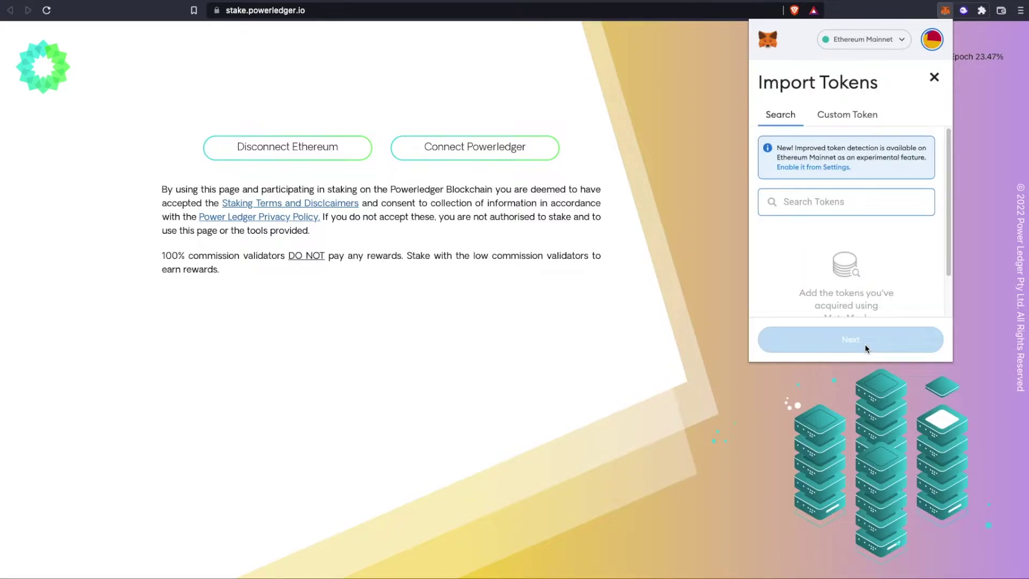
type("pow")
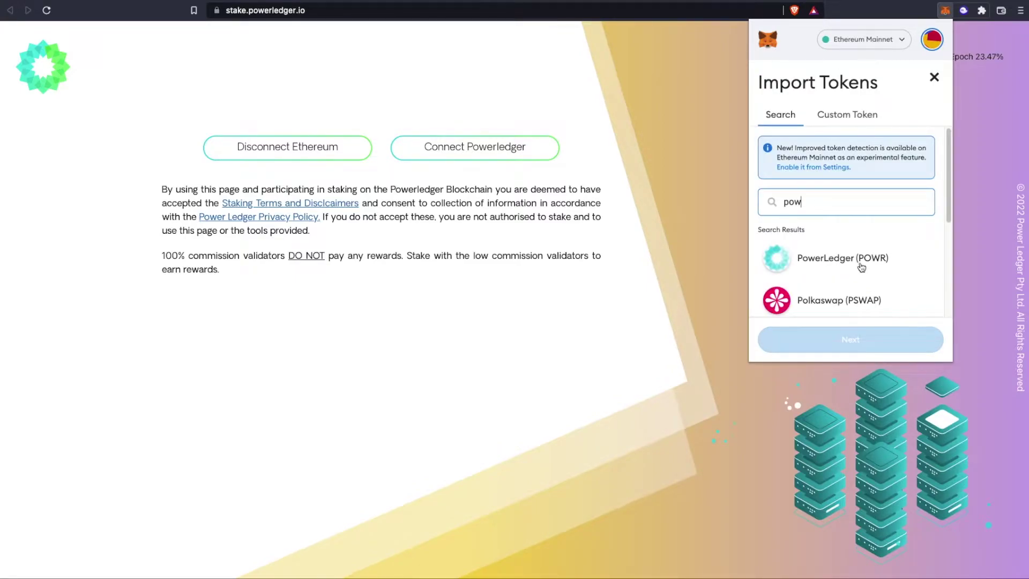
left_click(861, 264)
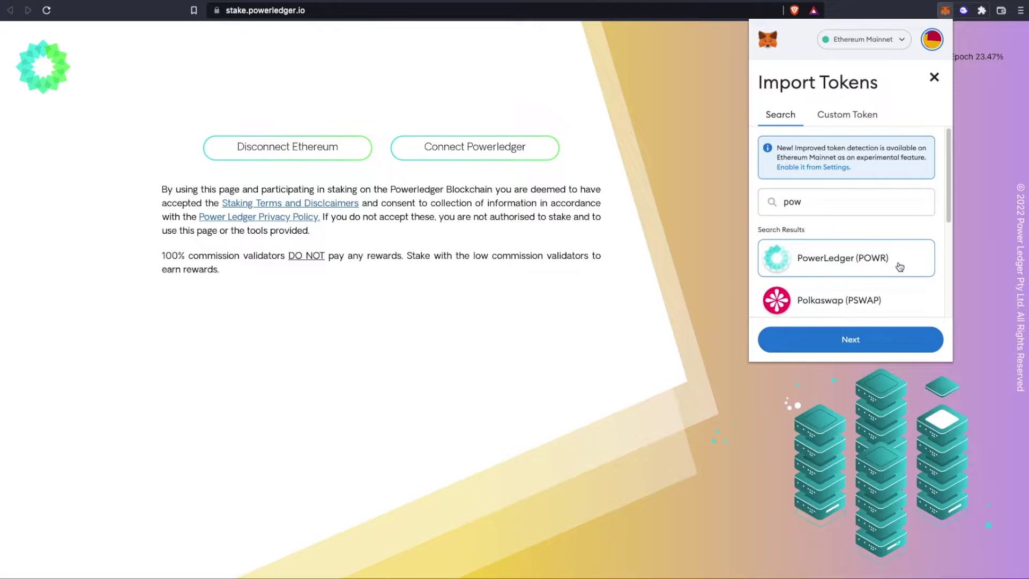
left_click(865, 341)
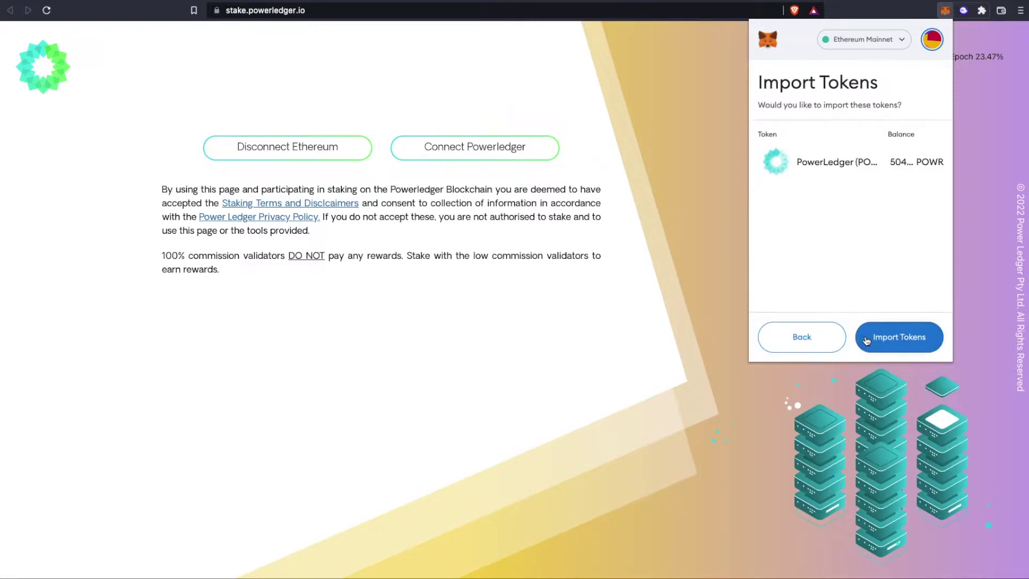
left_click(902, 335)
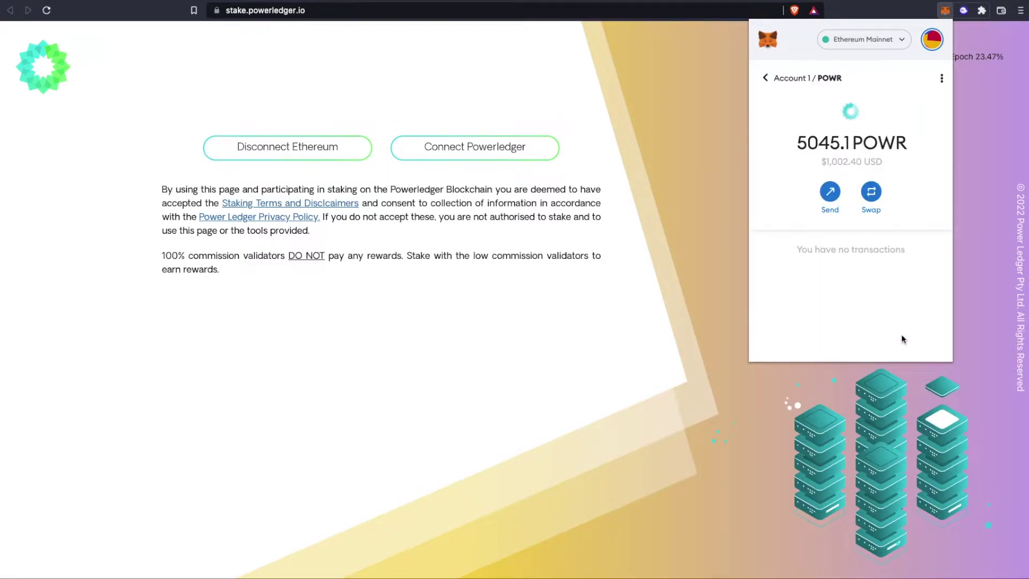
left_click(765, 77)
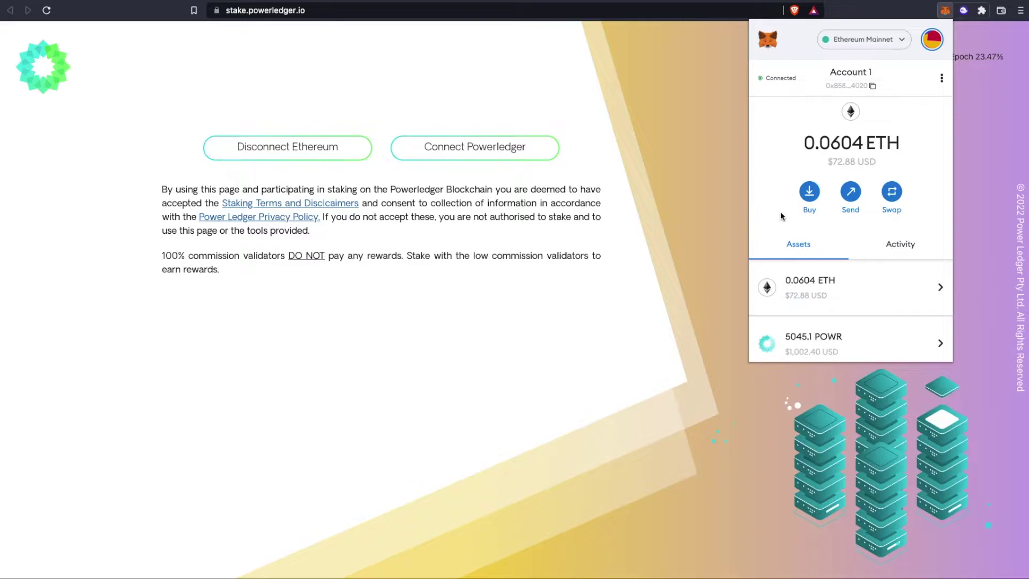
Step: Connect the Powerledger wallet through Phantom, revealing the staking form with 5045.1 POWR
left_click(614, 173)
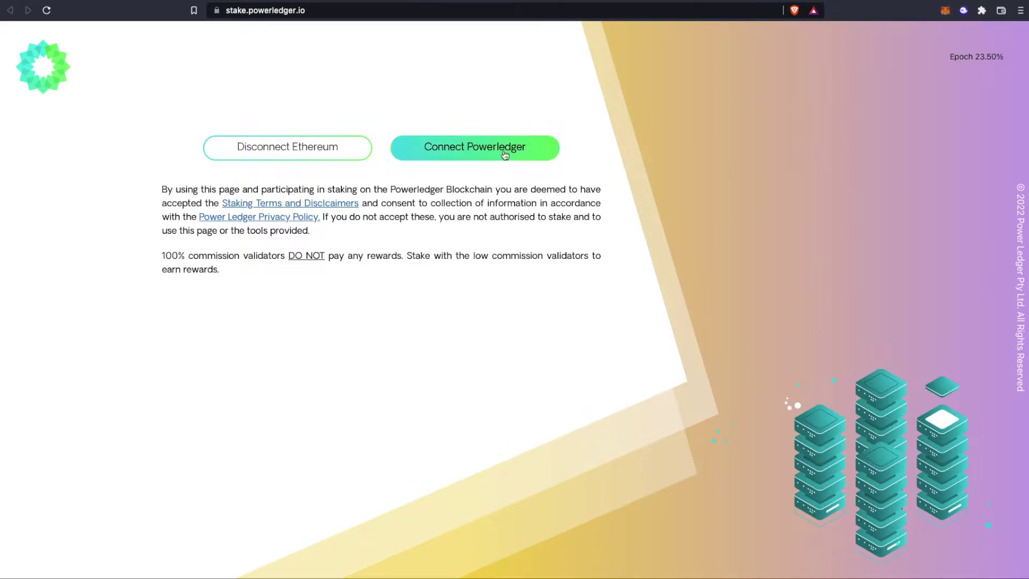
left_click(478, 150)
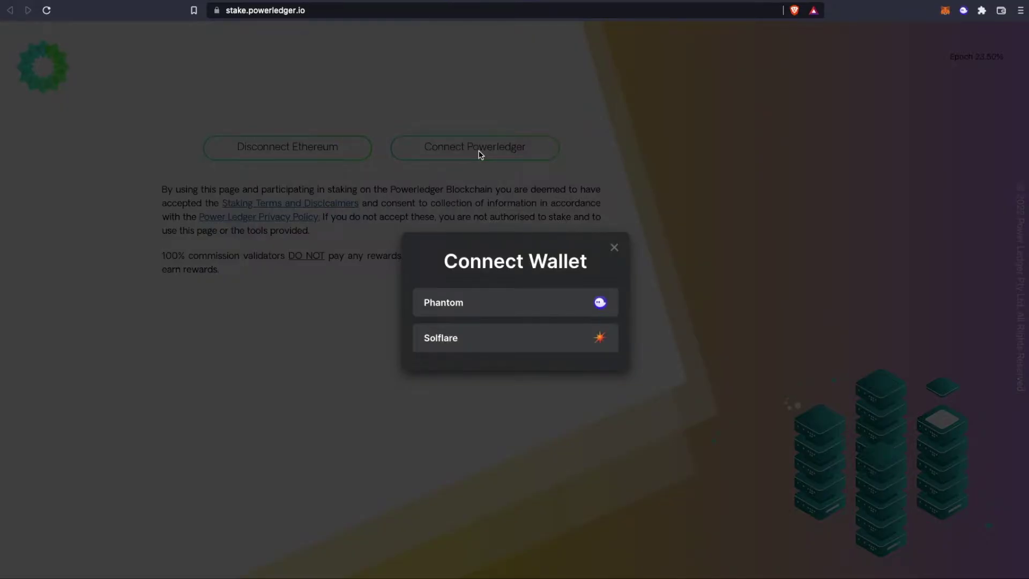
left_click(482, 305)
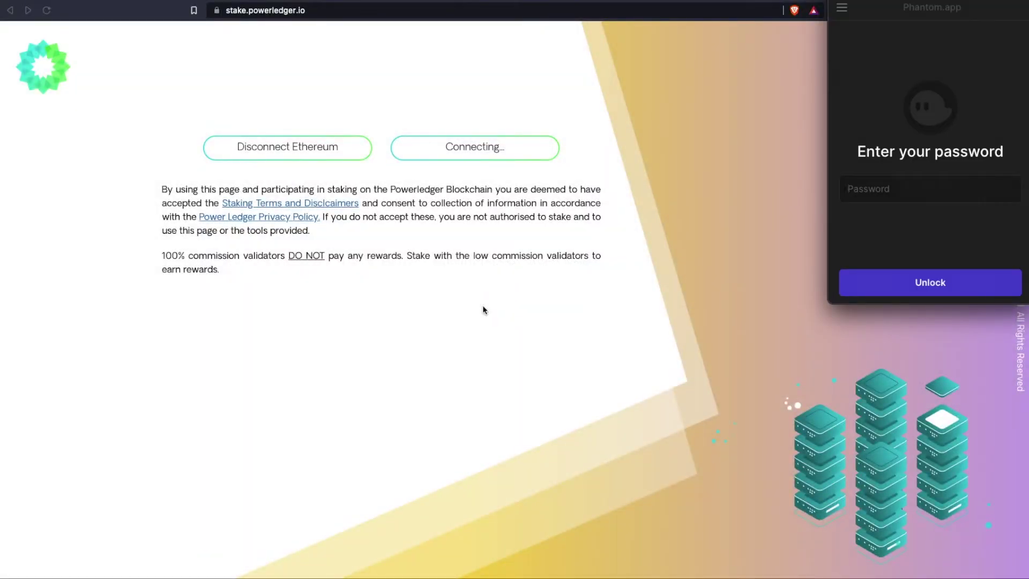
left_click(865, 284)
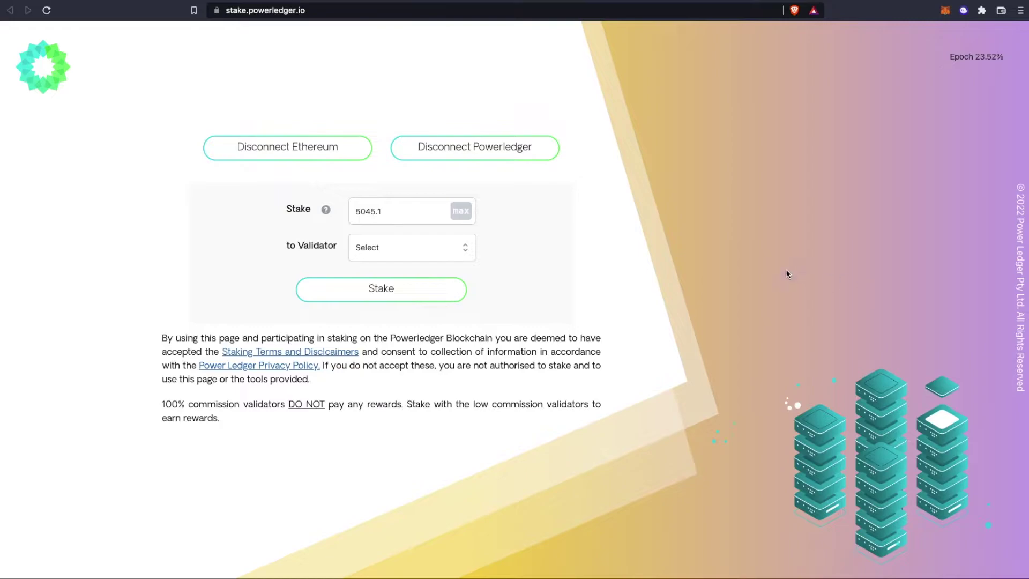
Step: Stake 5000 POWR with the Stakin validator and approve the staking details
double_click(418, 214)
type("5000")
left_click(418, 248)
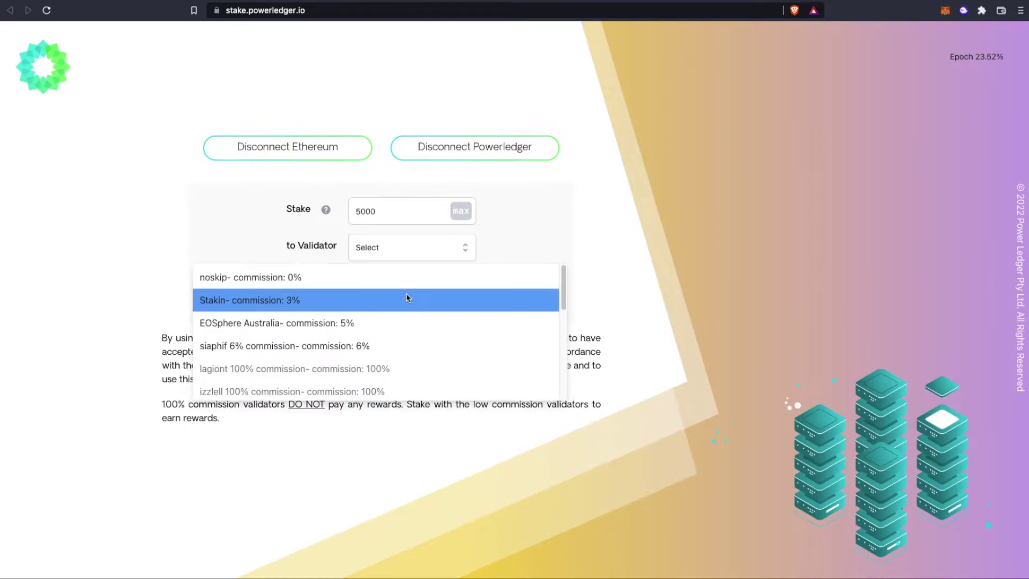
left_click(407, 298)
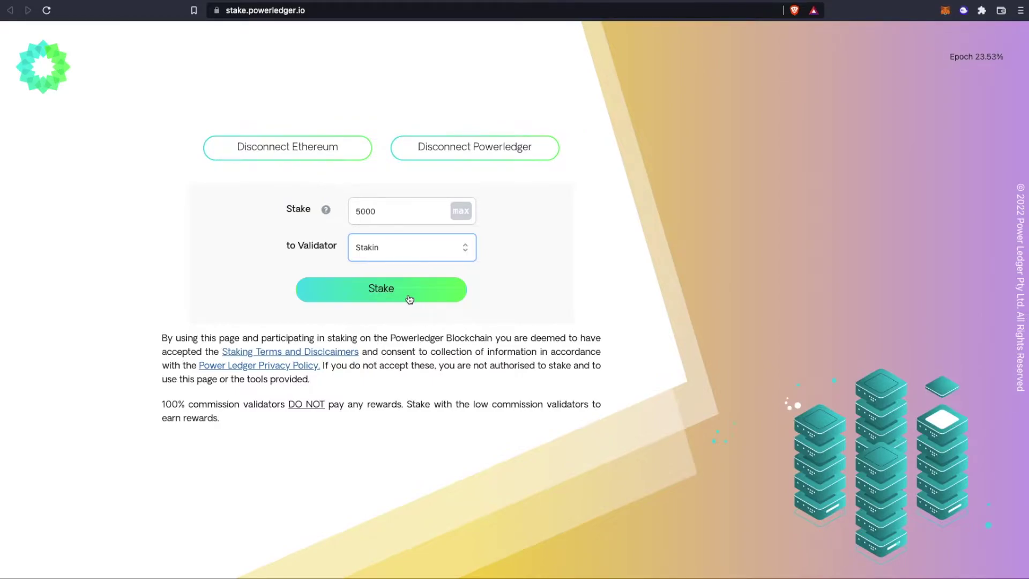
left_click(408, 298)
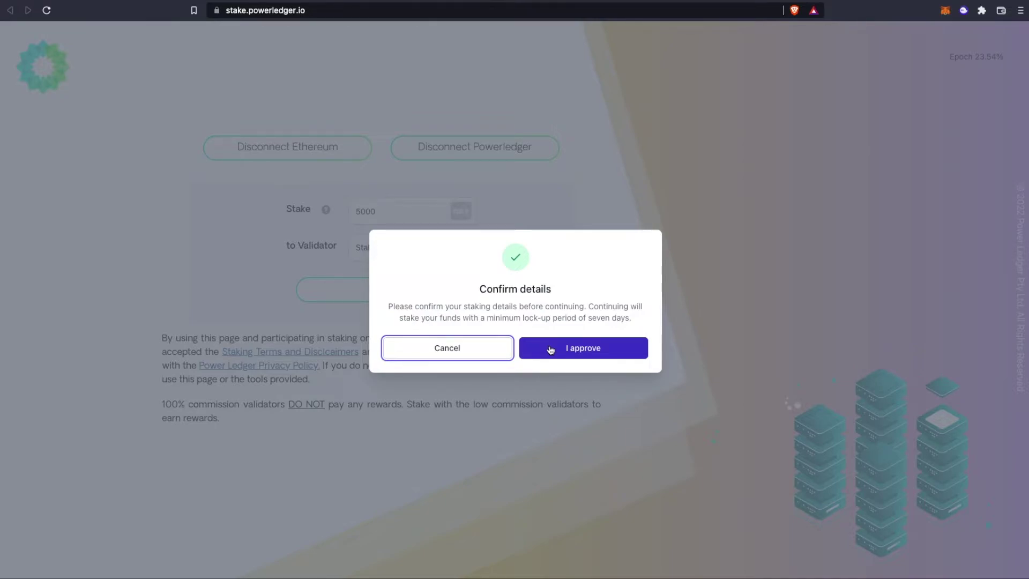
left_click(550, 349)
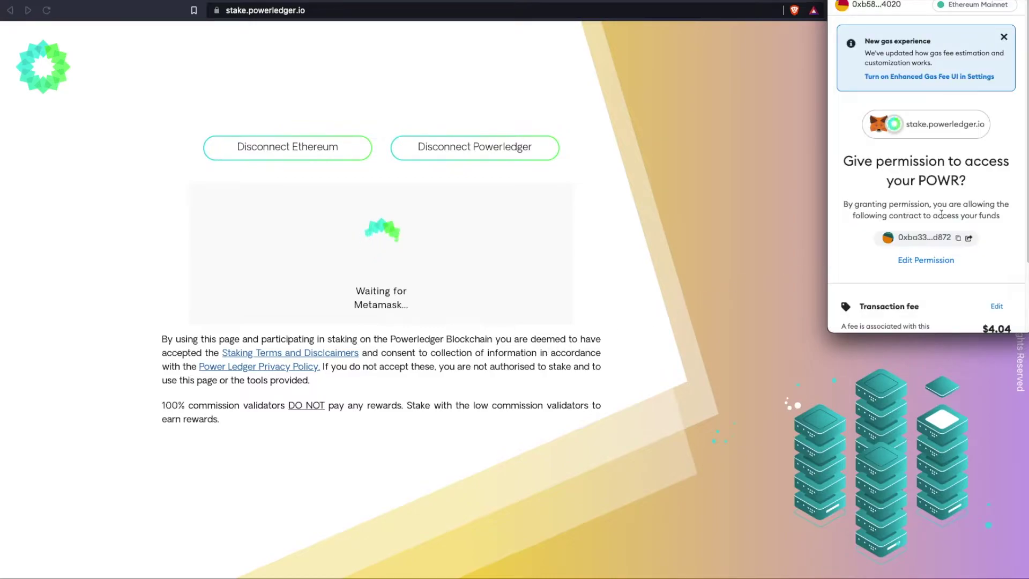
scroll(934, 215, "down", 3)
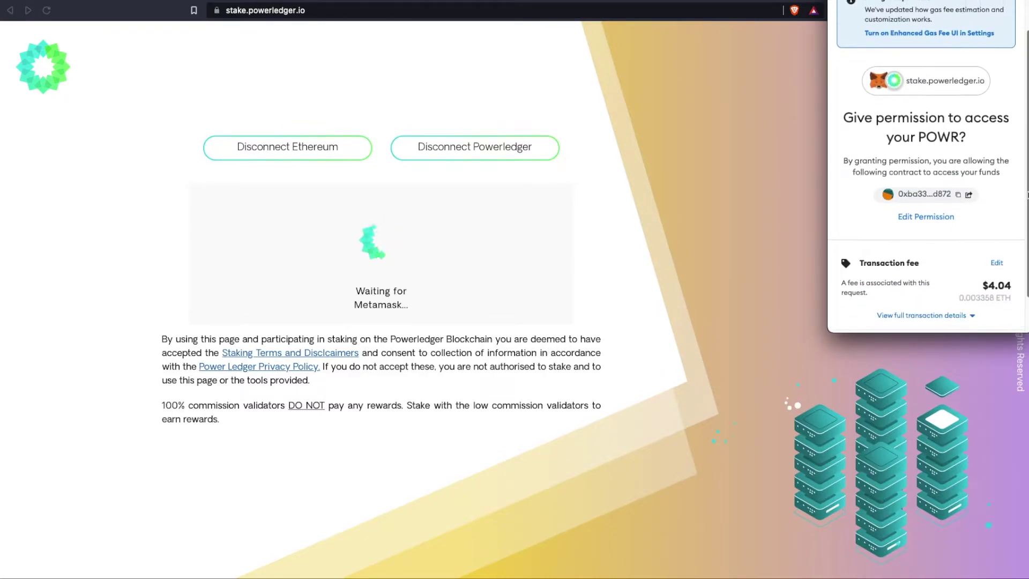
scroll(1024, 193, "down", 2)
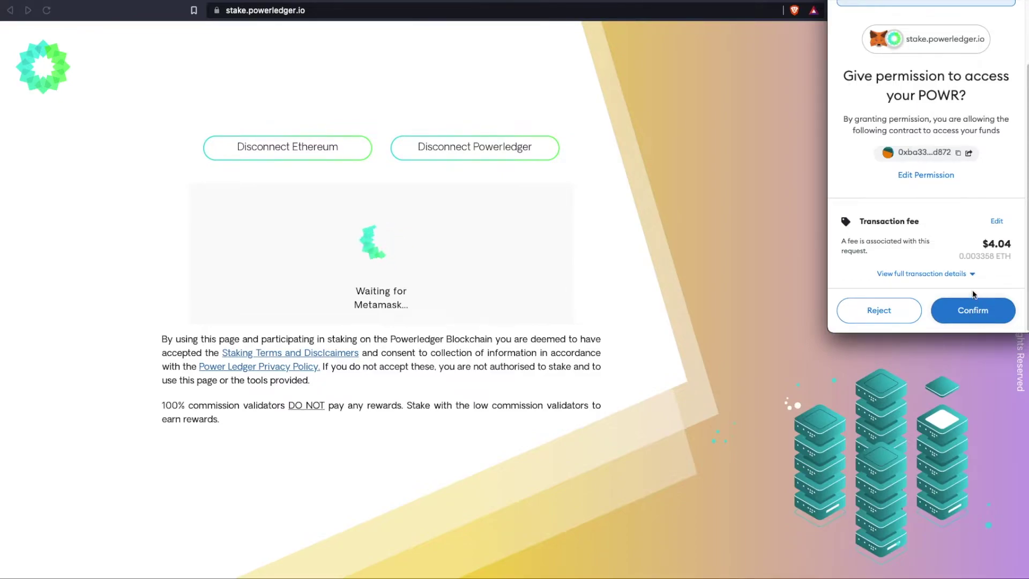
Step: Review the full permission details and approve spending 5000 POWR in MetaMask
left_click(926, 274)
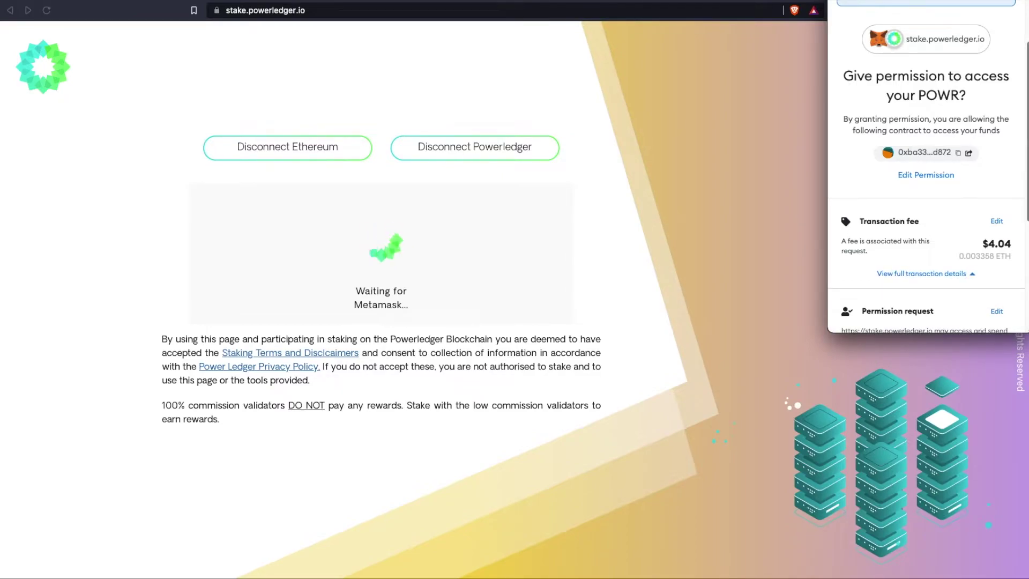
scroll(1013, 279, "down", 5)
scroll(1012, 280, "down", 3)
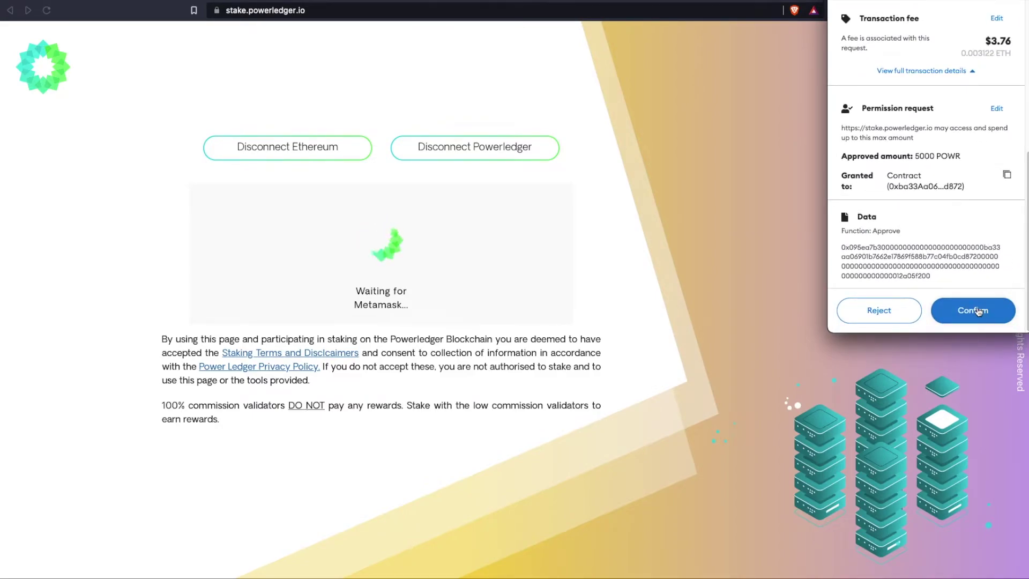
left_click(972, 310)
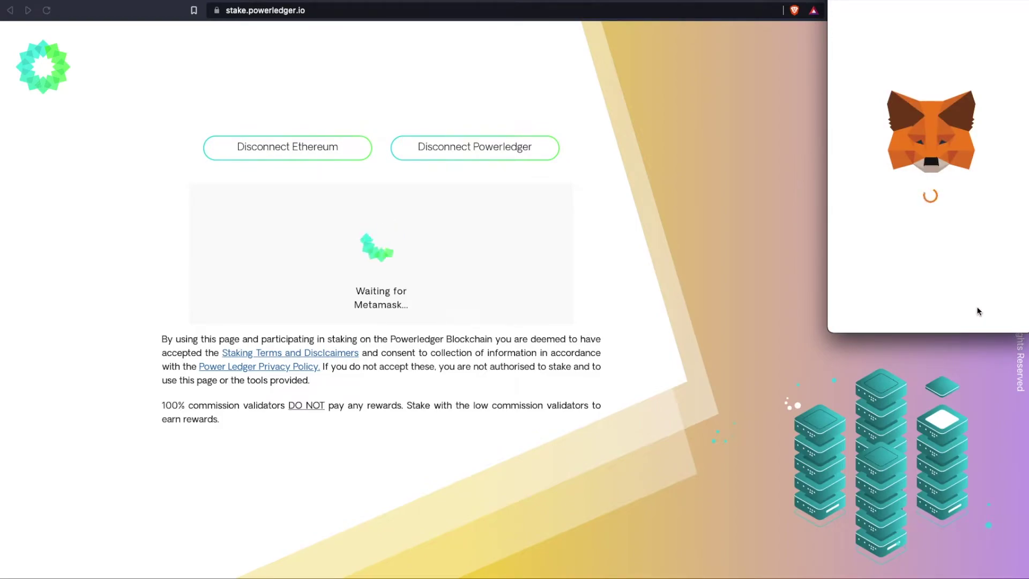
scroll(1005, 250, "down", 3)
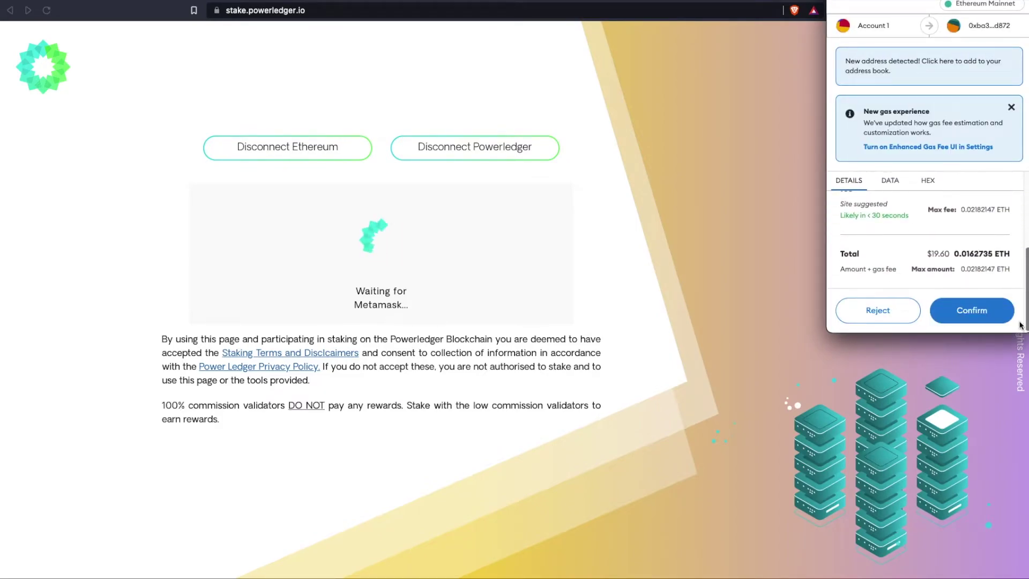
Step: Confirm the MetaMask staking transaction and highlight the Warmup-state note
left_click(982, 315)
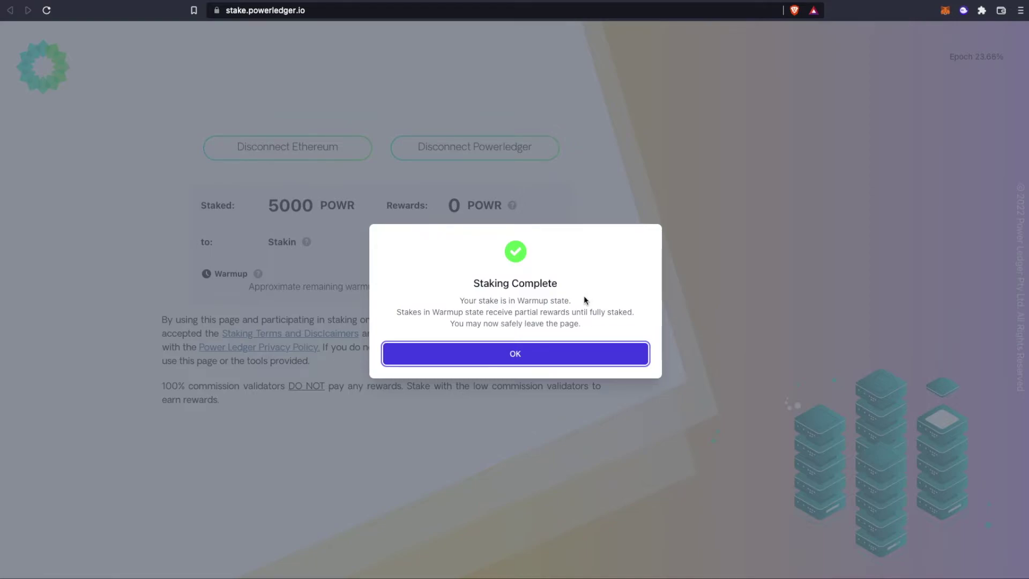
left_click_drag(572, 300, 467, 297)
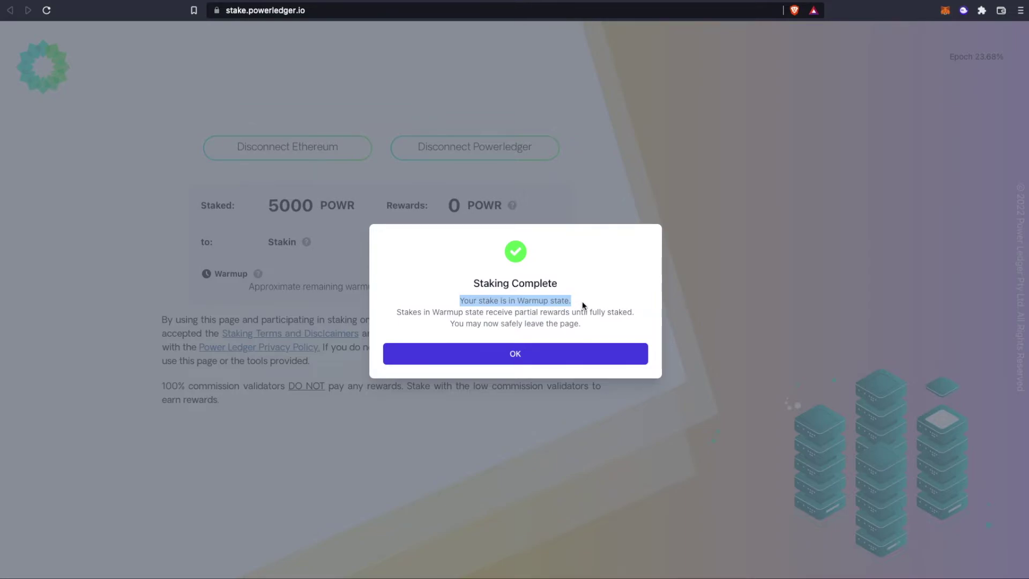
Step: Dismiss Staking Complete, cancel a trial undelegation, and switch to the Etherscan Gas Tracker
left_click(582, 301)
left_click(543, 355)
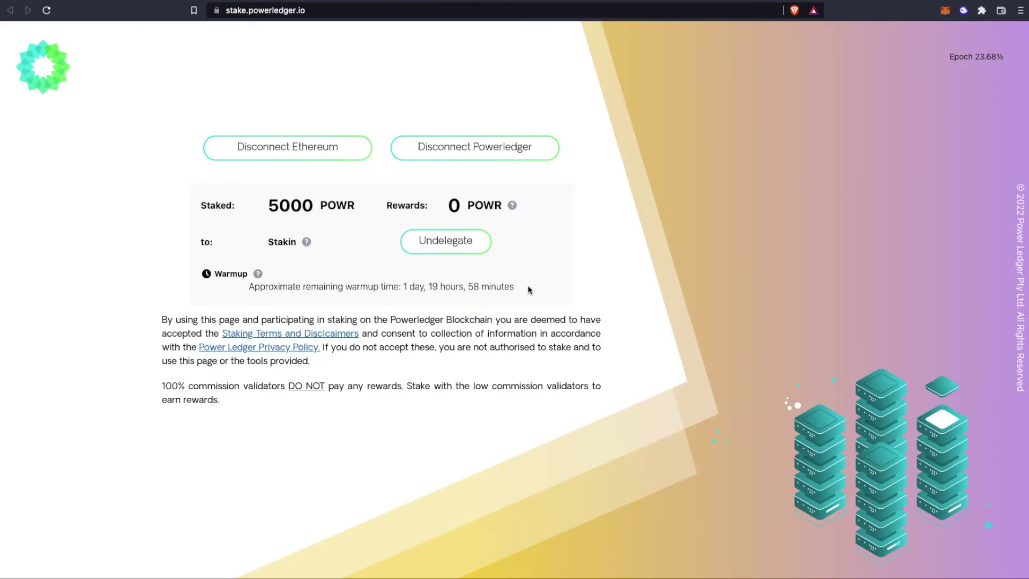
left_click(451, 241)
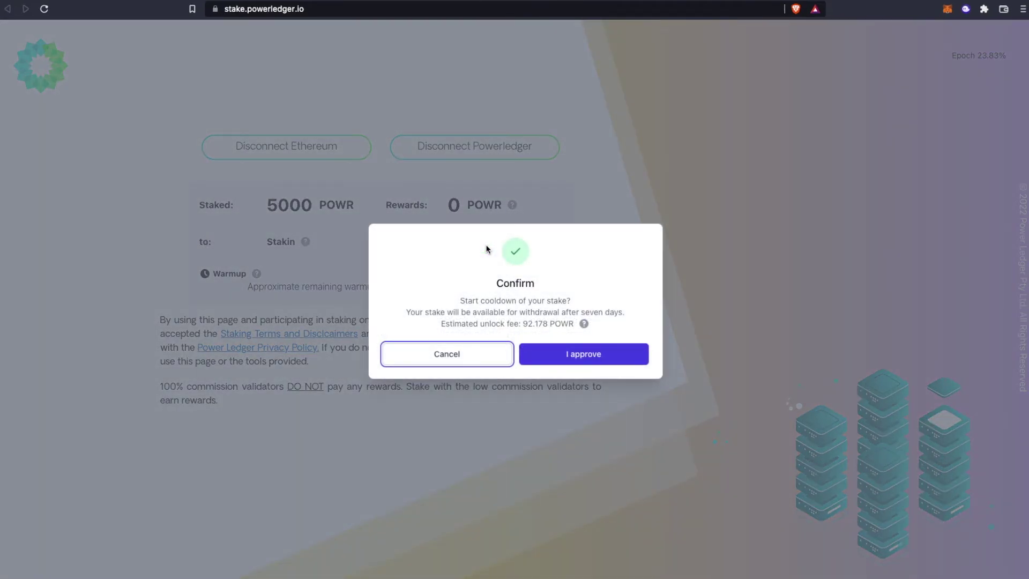
left_click(443, 354)
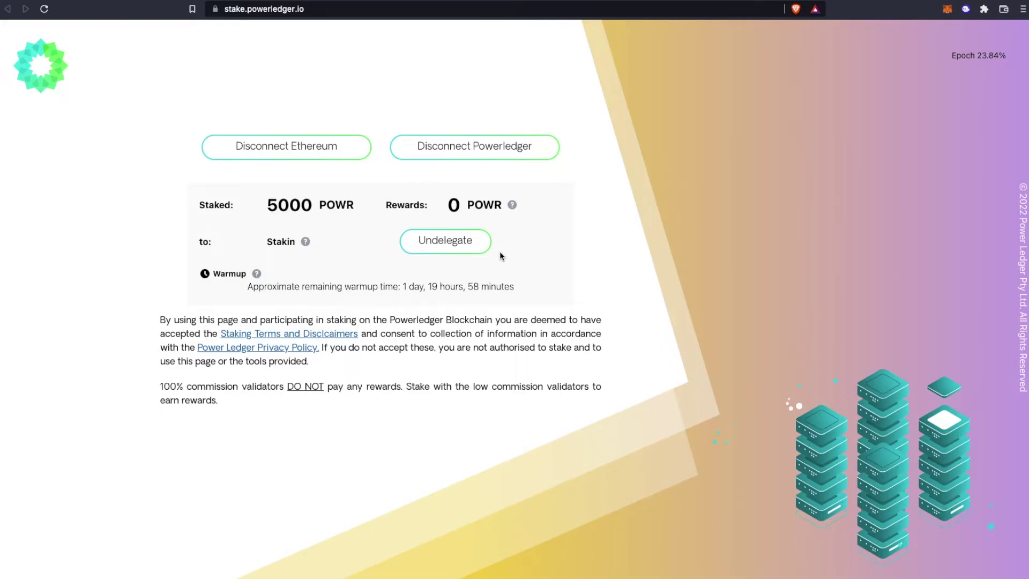
left_click(378, 5)
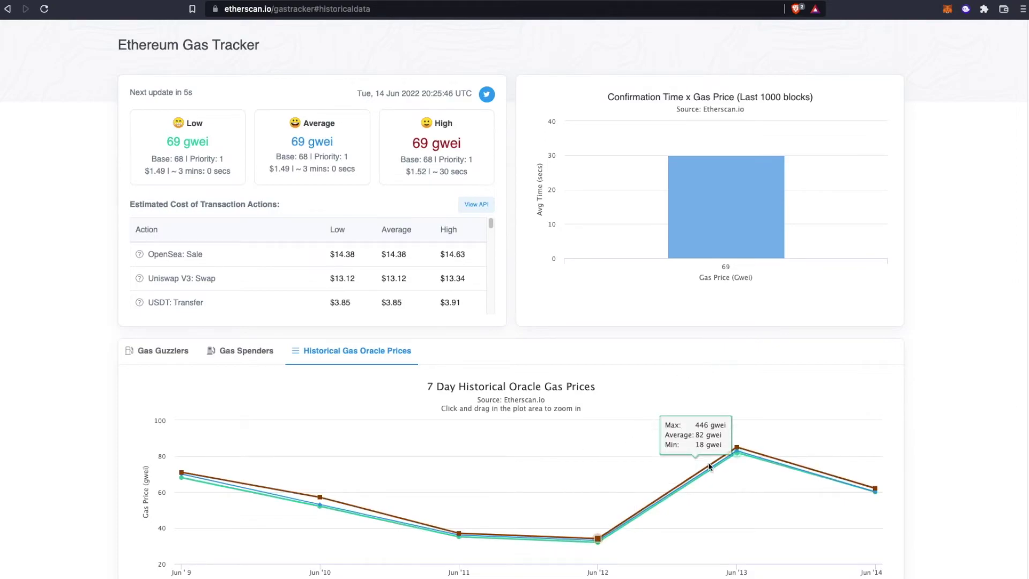
mouse_move(874, 488)
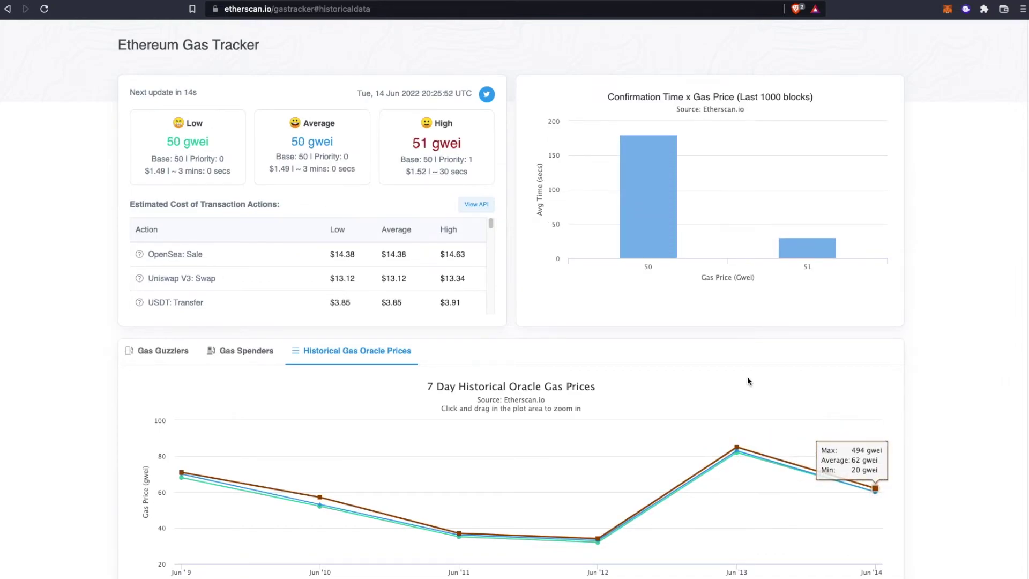
Step: Note the 51 gwei High gas price, then return to the Powerledger staking tab
left_click_drag(460, 143, 412, 143)
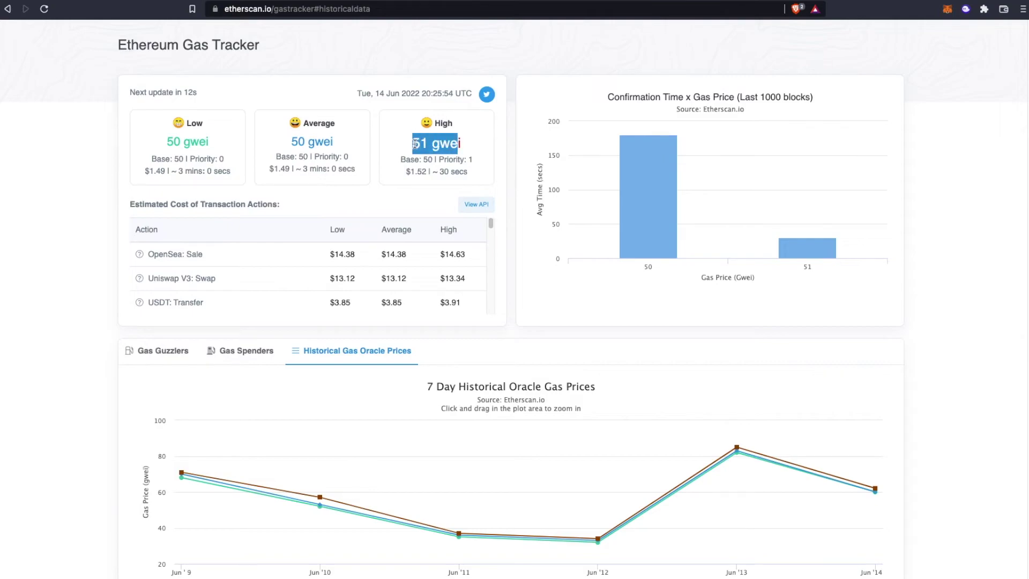
left_click(490, 143)
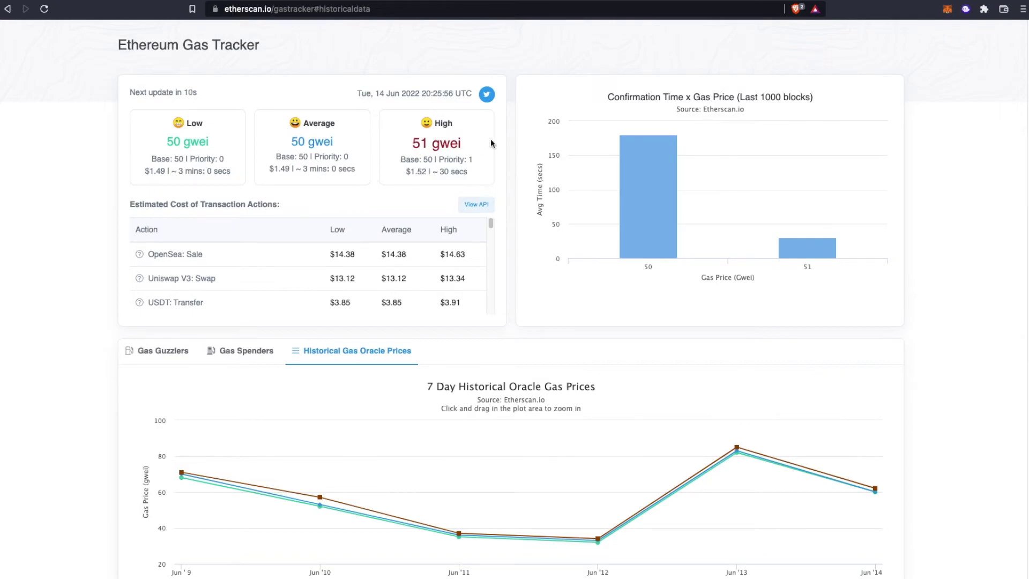
key("ctrl+Tab")
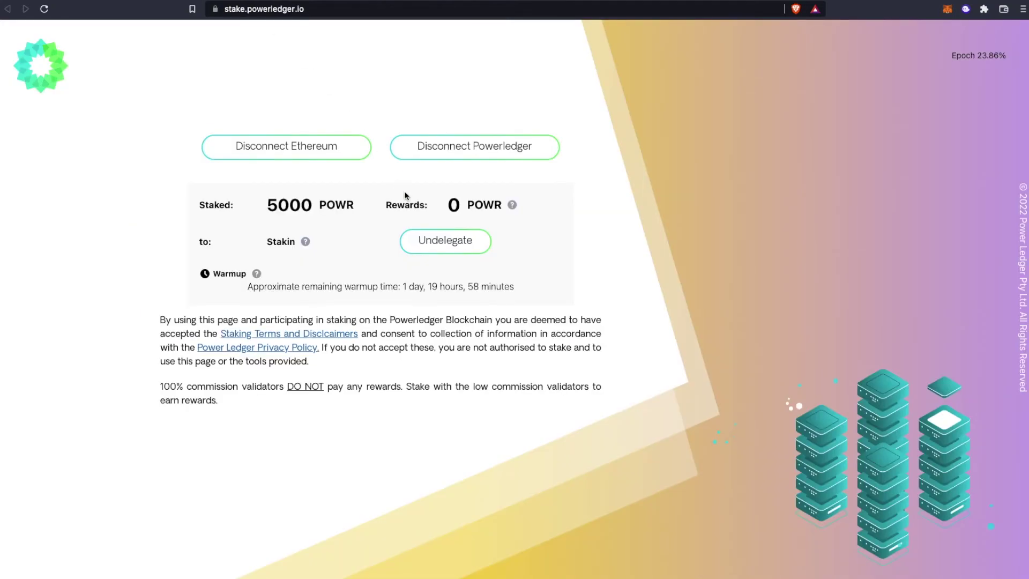
Step: Undelegate 5000 POWR from Stakin, accepting the 45.321 POWR unlock fee, and sign in MetaMask
left_click(476, 244)
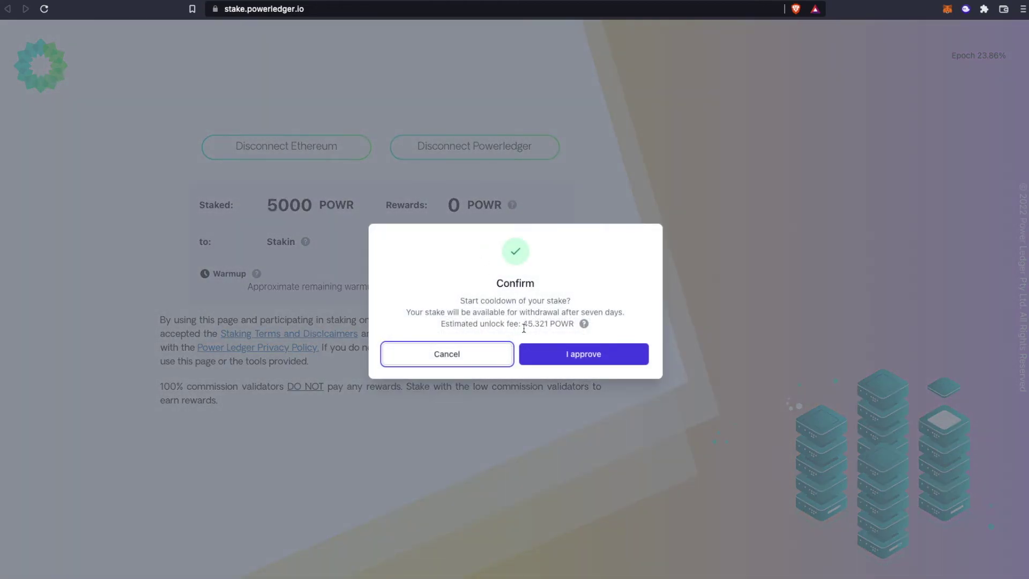
left_click_drag(573, 323, 523, 323)
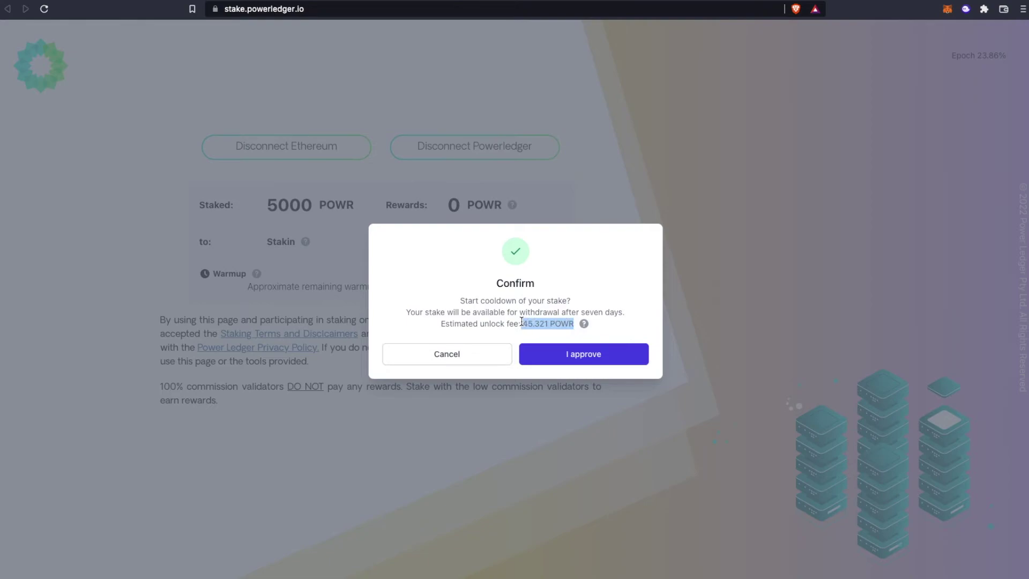
left_click(584, 353)
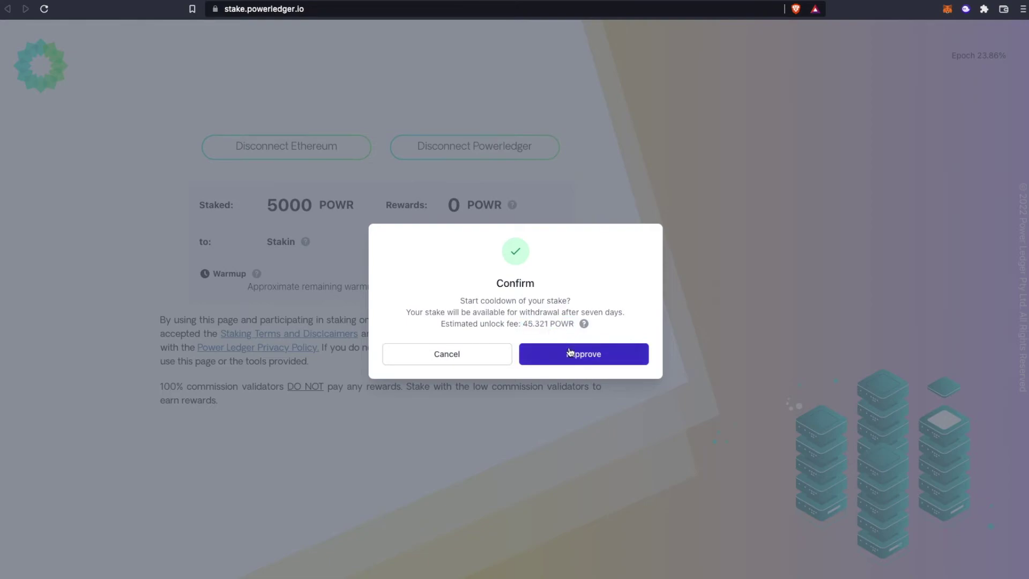
left_click(628, 359)
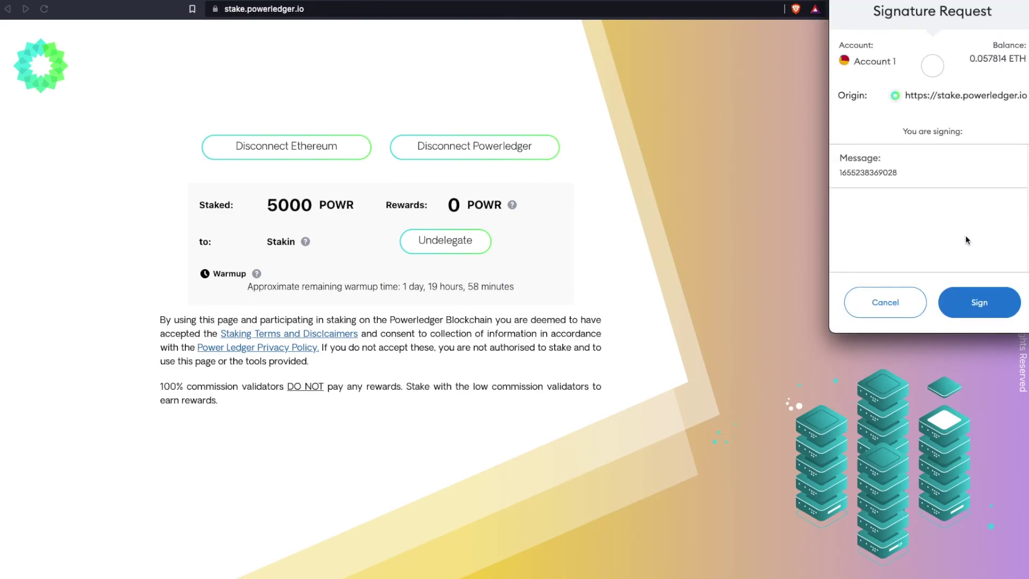
left_click(994, 303)
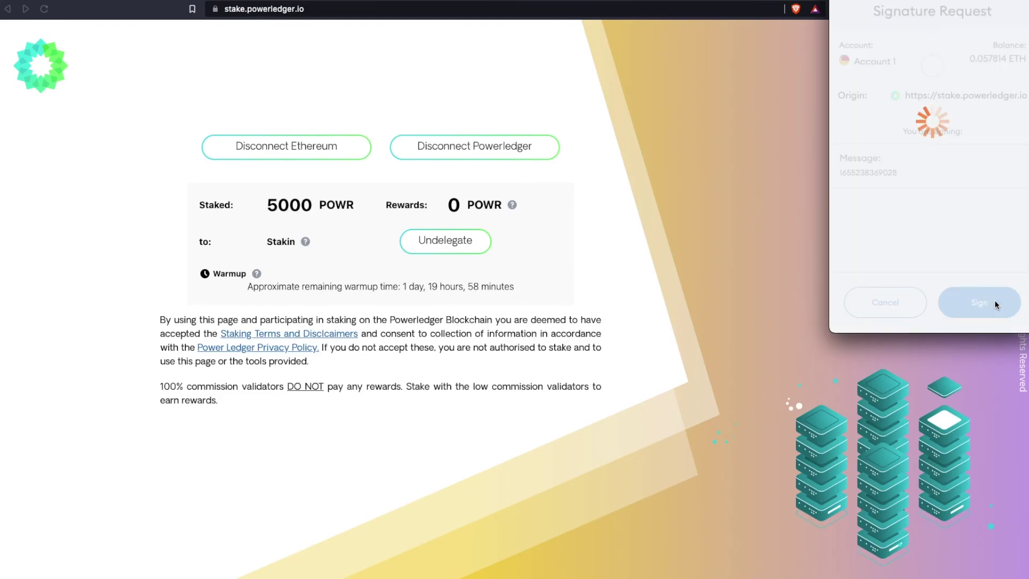